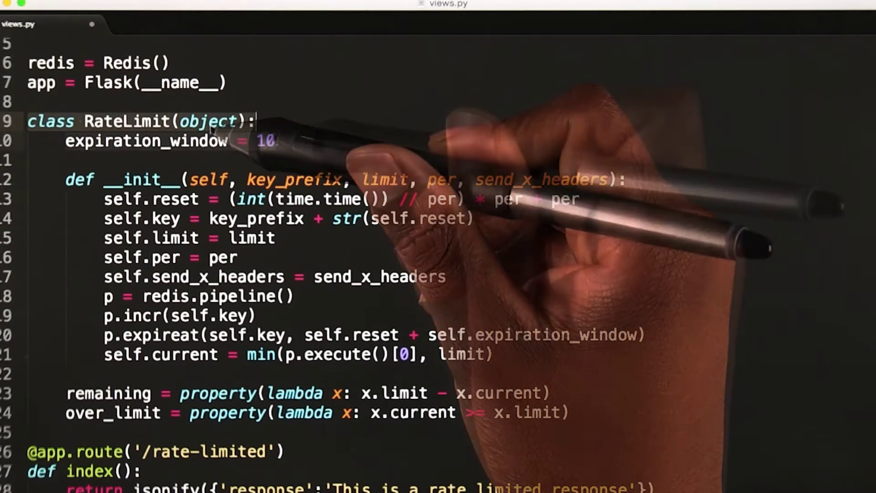
# - Highlight the RateLimit constructor signature: key_prefix, limit, per and send_x_headers parameters
pyautogui.press('Down')
pyautogui.press('Home')
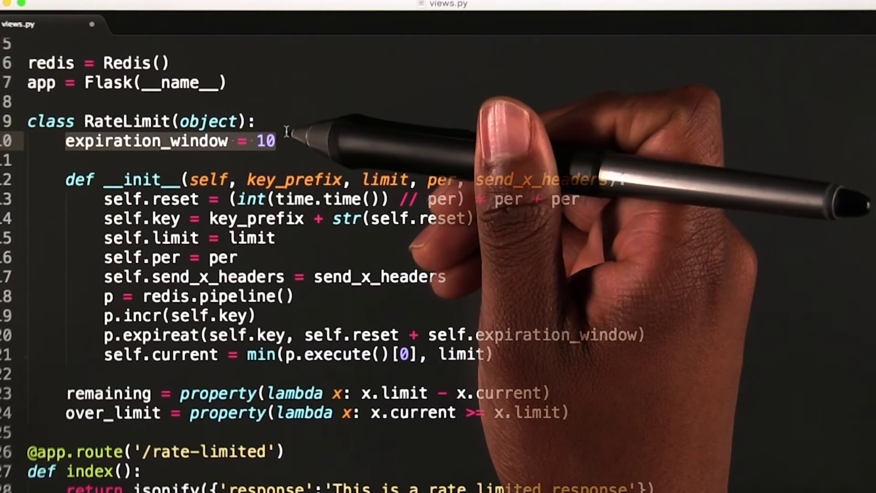
pyautogui.moveTo(626, 180); pyautogui.dragTo(65, 179)
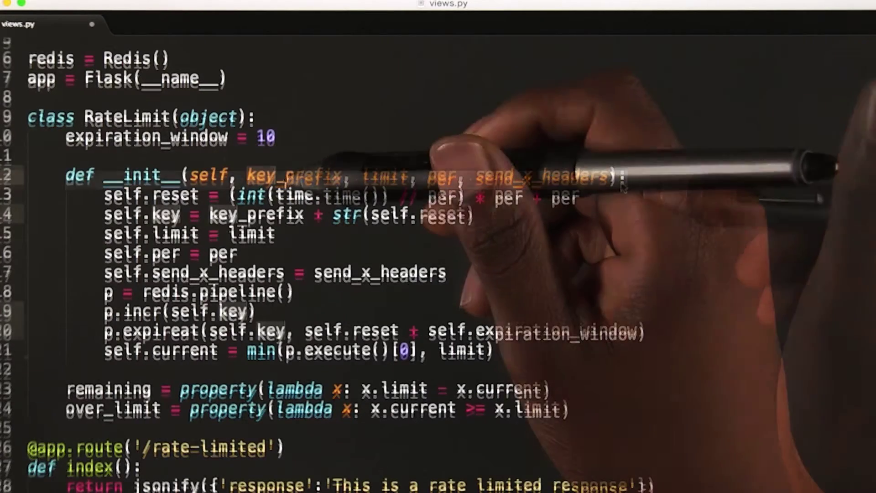
pyautogui.moveTo(247, 179); pyautogui.dragTo(275, 179)
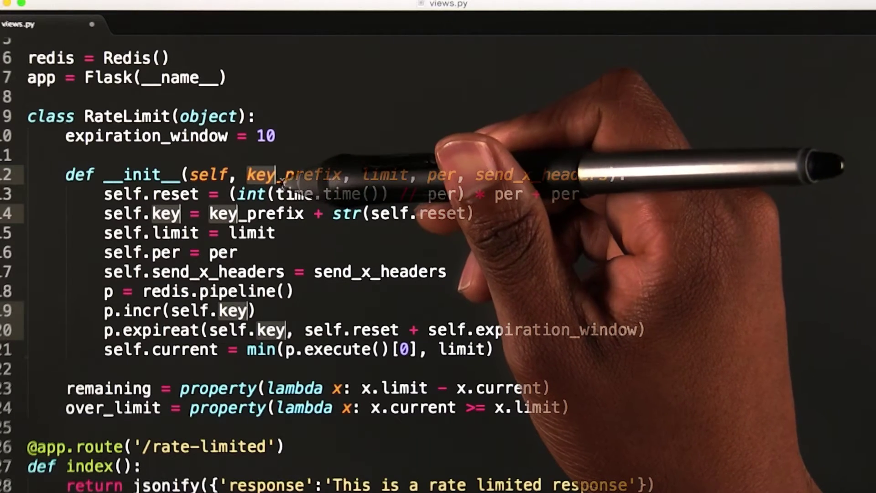
pyautogui.moveTo(362, 175); pyautogui.dragTo(457, 175)
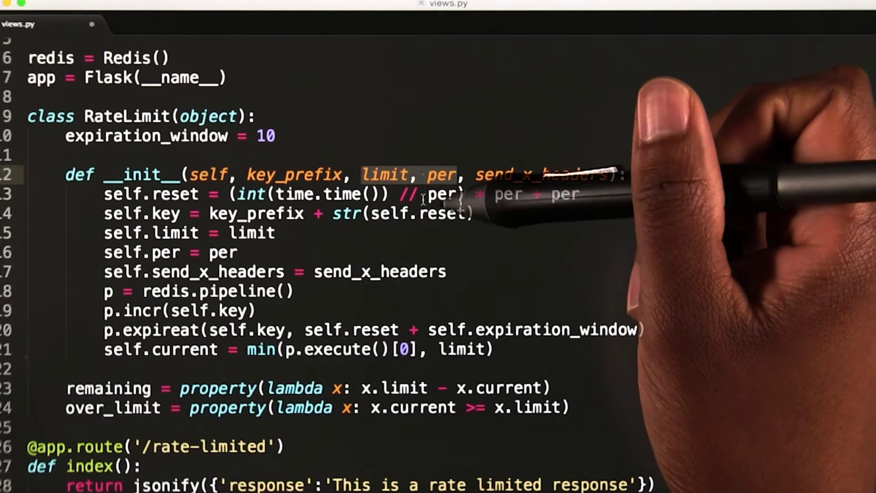
pyautogui.doubleClick(541, 175)
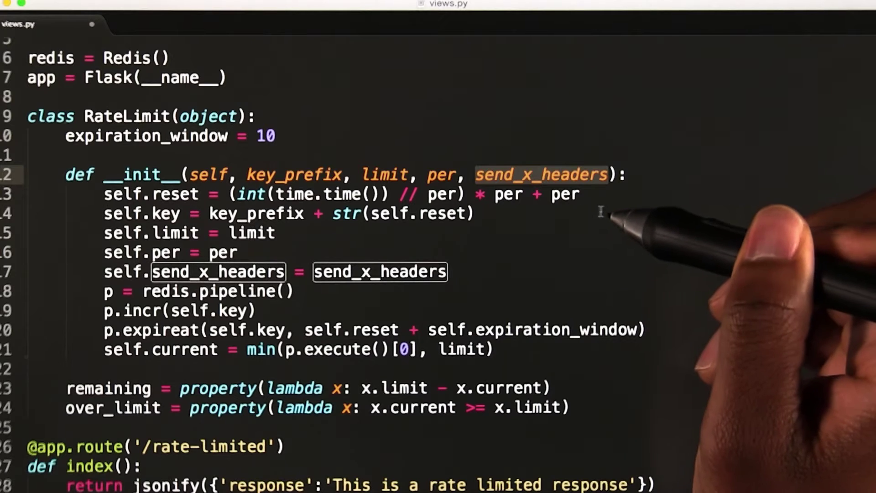
# - Highlight the reset/key computation, Redis pipeline increment, and the remaining and over_limit properties
pyautogui.moveTo(562, 216); pyautogui.dragTo(556, 204)
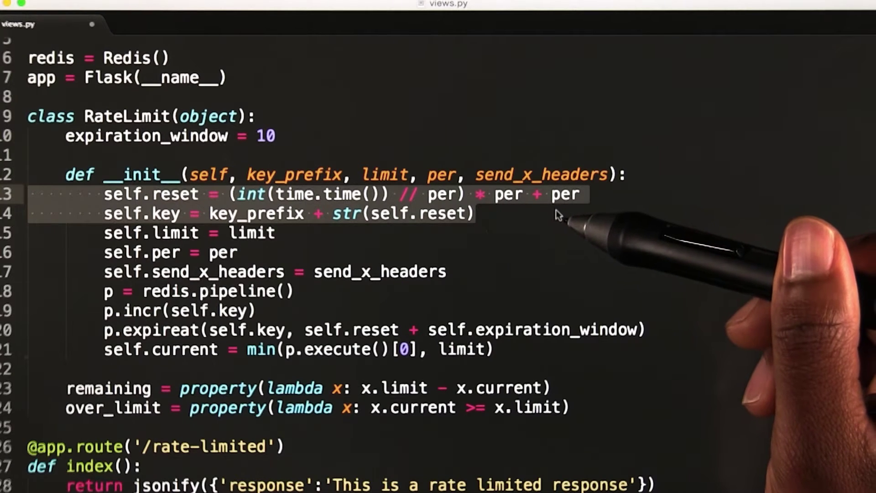
pyautogui.click(332, 294)
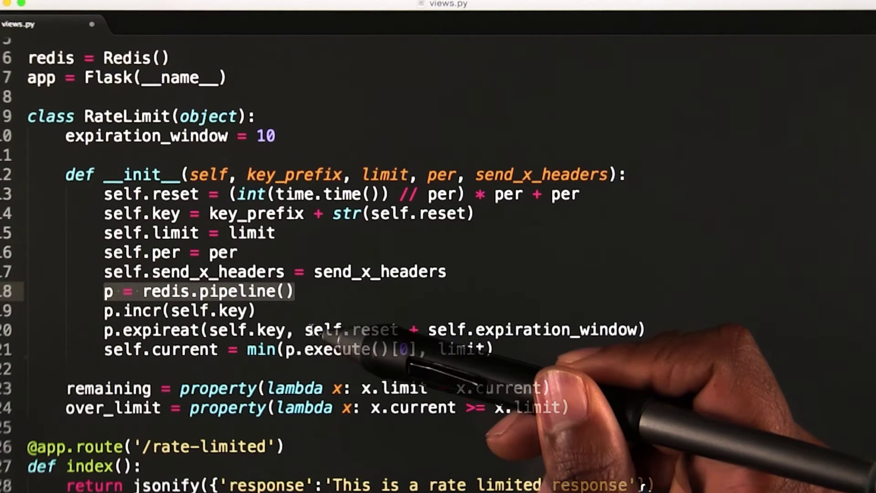
pyautogui.click(264, 313)
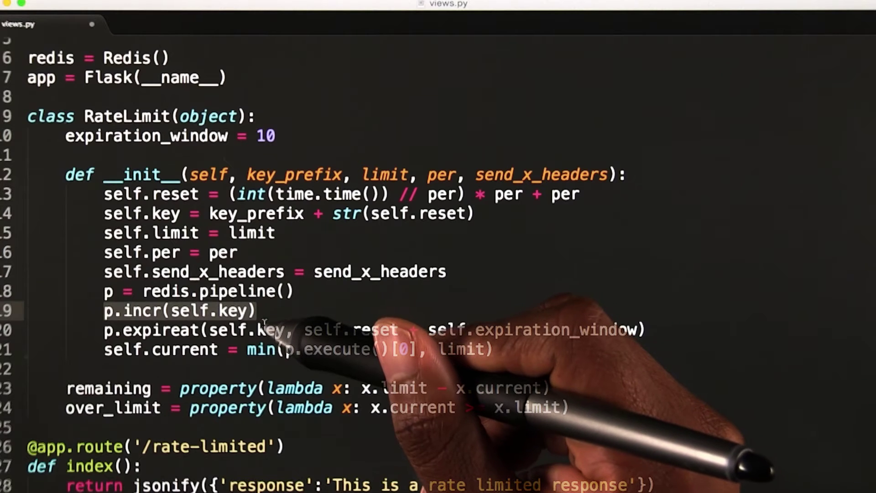
pyautogui.moveTo(66, 387); pyautogui.dragTo(570, 407)
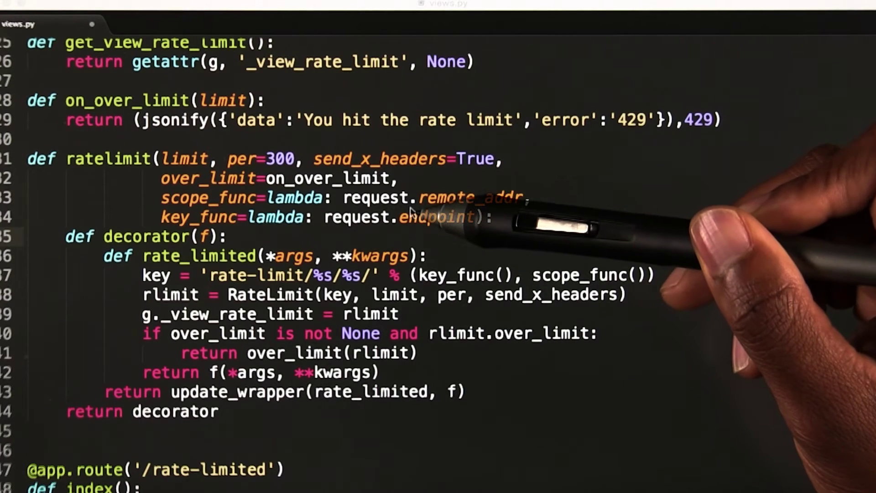
pyautogui.moveTo(161, 198); pyautogui.dragTo(475, 217)
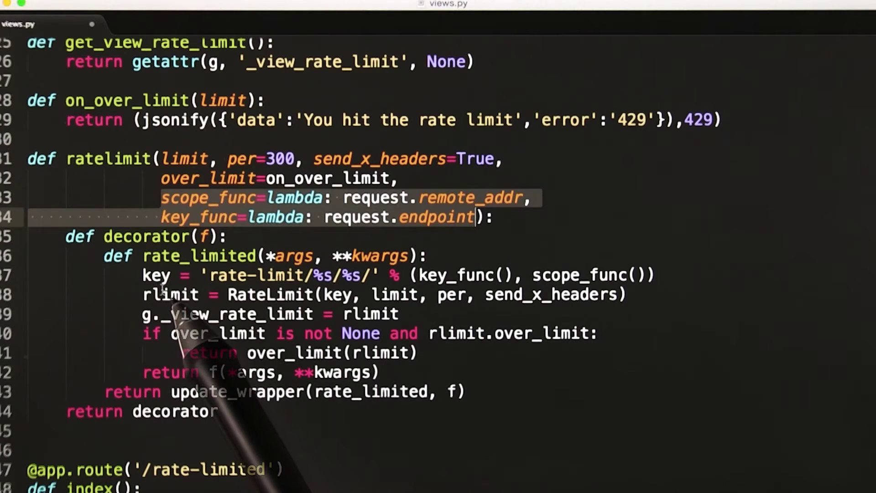
pyautogui.moveTo(142, 294); pyautogui.dragTo(399, 313)
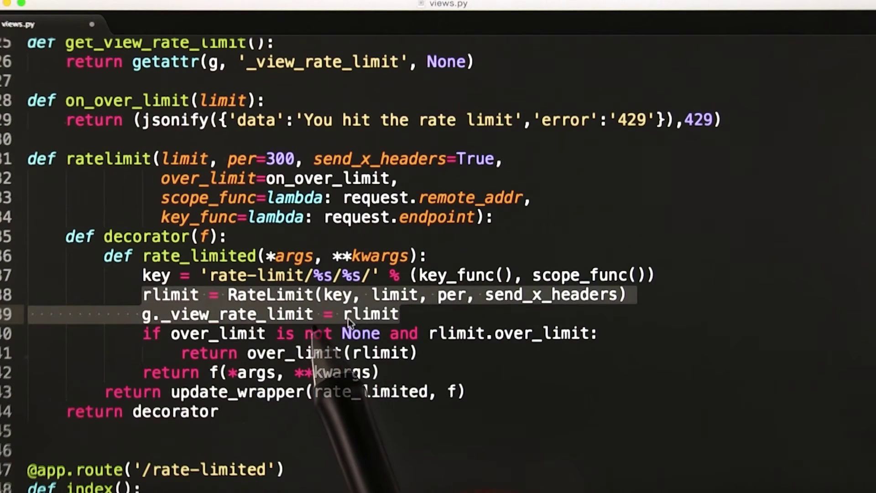
pyautogui.click(294, 371)
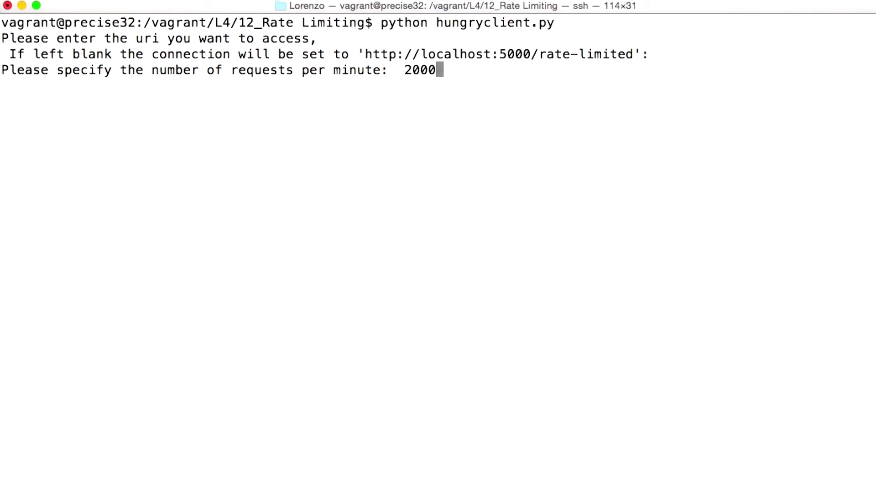
# - Submit the request count so hungryclient.py starts firing requests at the Flask route
pyautogui.press('Return')
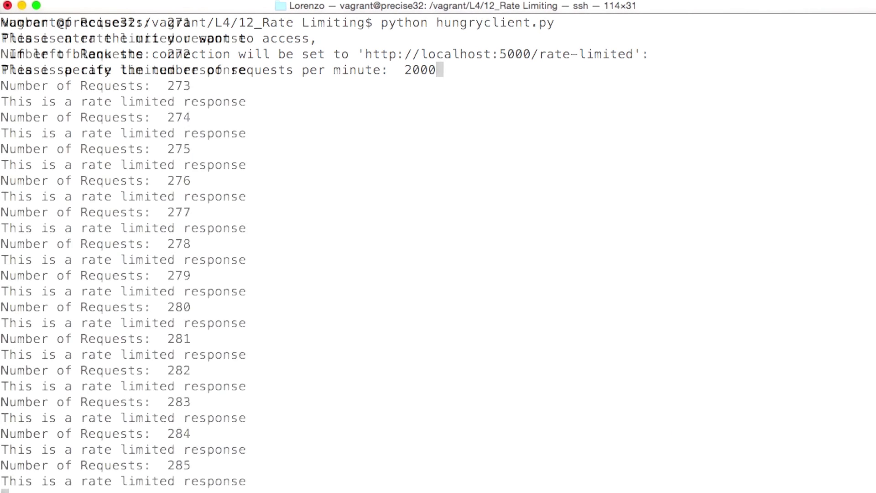